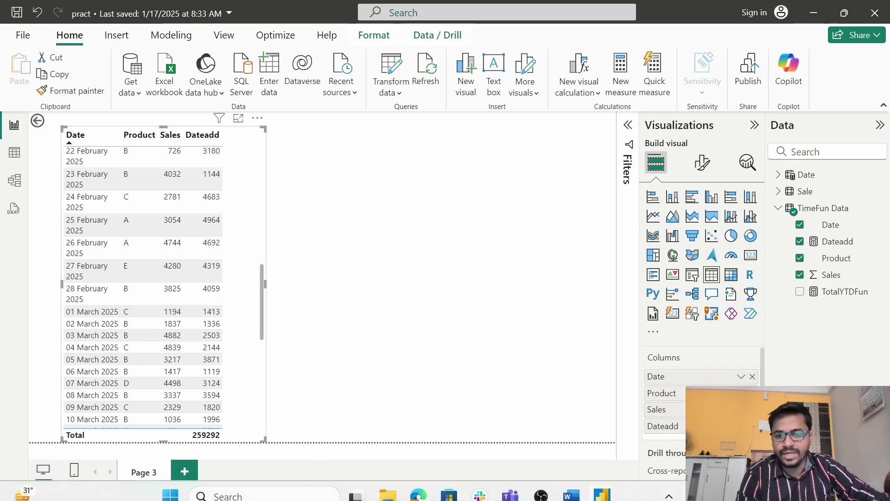
Switch to the untitled Power BI report containing the Sales table visual.
{"action": "mouse_move", "coordinate": [565, 496]}
{"action": "mouse_move", "coordinate": [602, 485]}
{"action": "left_click", "coordinate": [675, 408]}
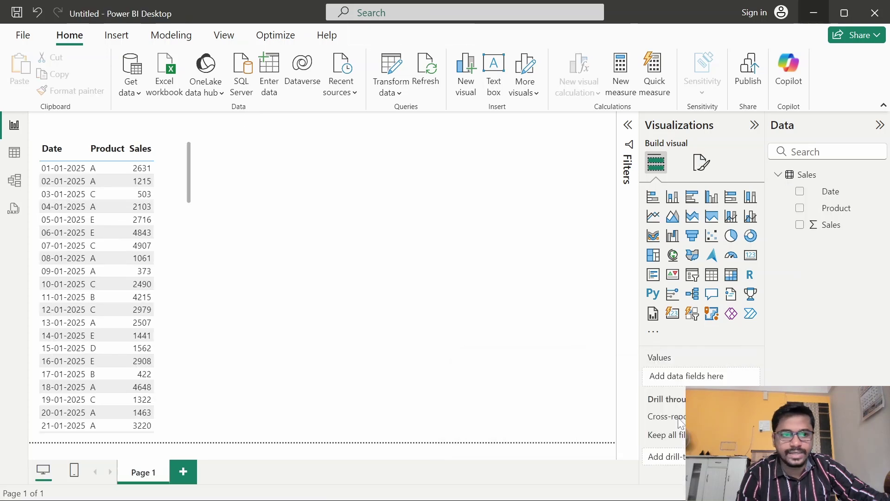
Look through the Sales table's rows in the data view and return to the report page.
{"action": "left_click", "coordinate": [12, 155]}
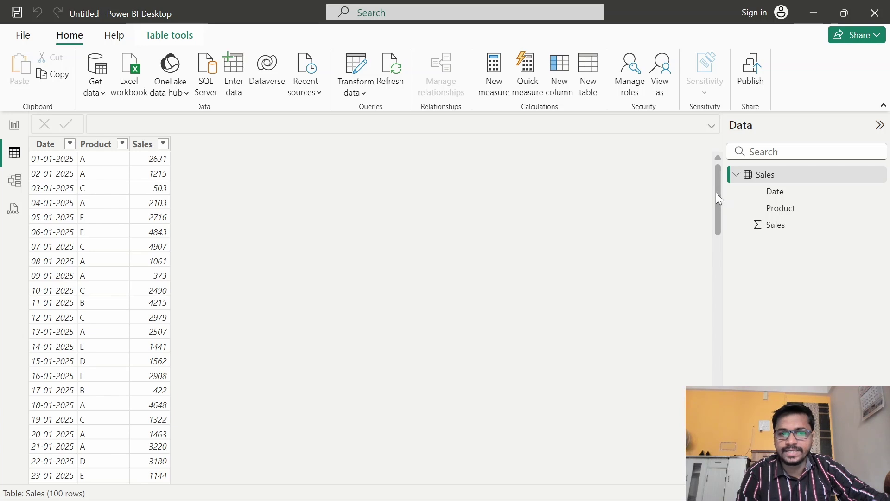
{"action": "left_click_drag", "start_coordinate": [719, 198], "coordinate": [699, 144]}
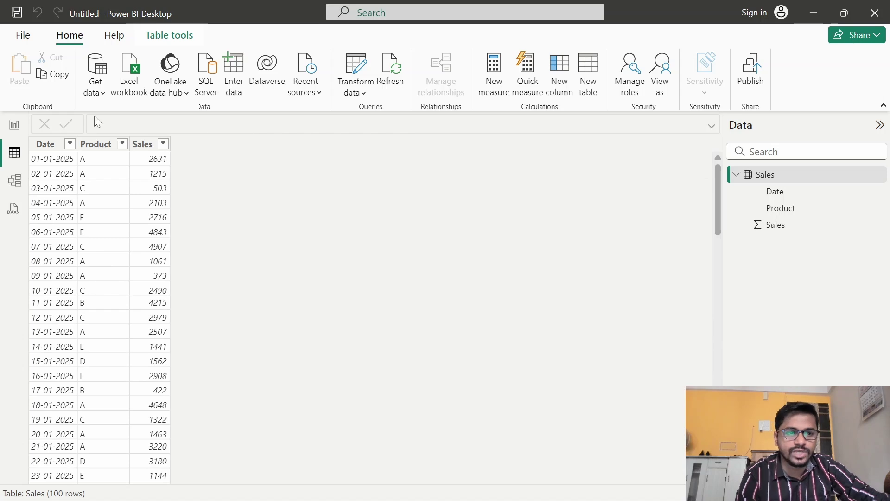
{"action": "left_click", "coordinate": [14, 125]}
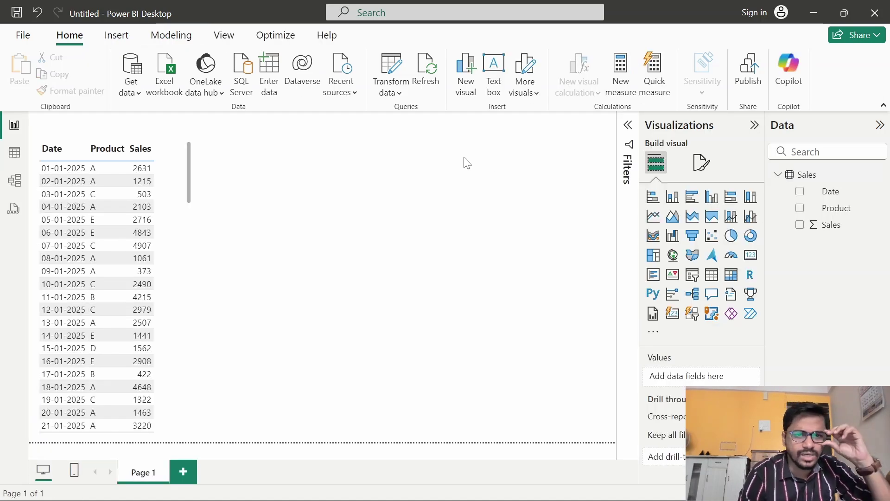
Create a new measure in the Sales table and name it DateAddFun.
{"action": "left_click", "coordinate": [620, 82]}
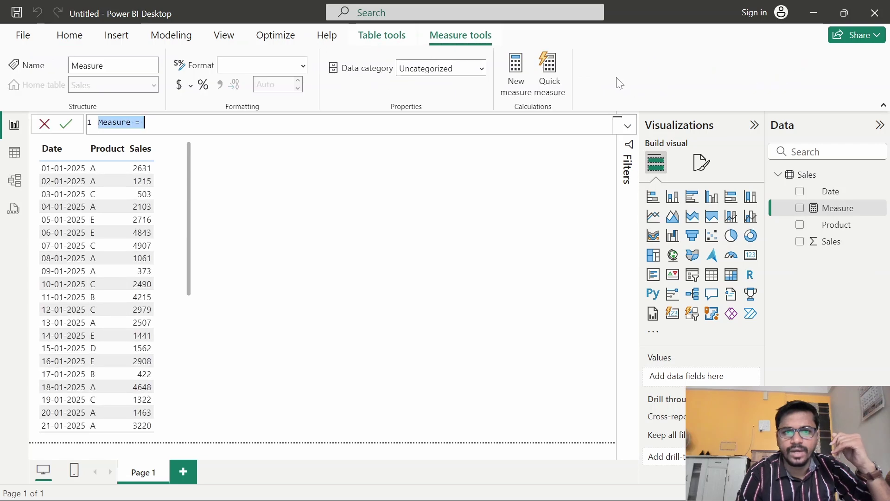
{"action": "key", "text": "shift+Right"}
{"action": "key", "text": "shift+Right"}
{"action": "key", "text": "shift+Right"}
{"action": "key", "text": "shift+Right"}
{"action": "key", "text": "shift+Right"}
{"action": "key", "text": "shift+Right"}
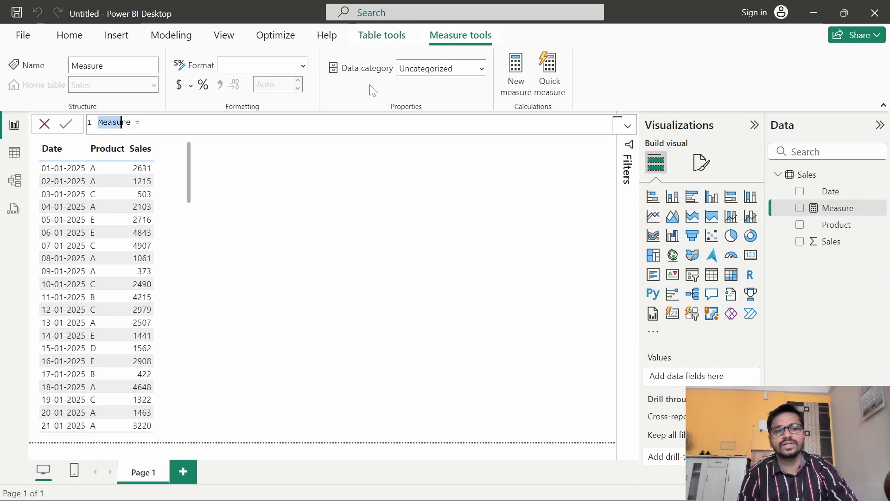
{"action": "type", "text": "DateAddFun ="}
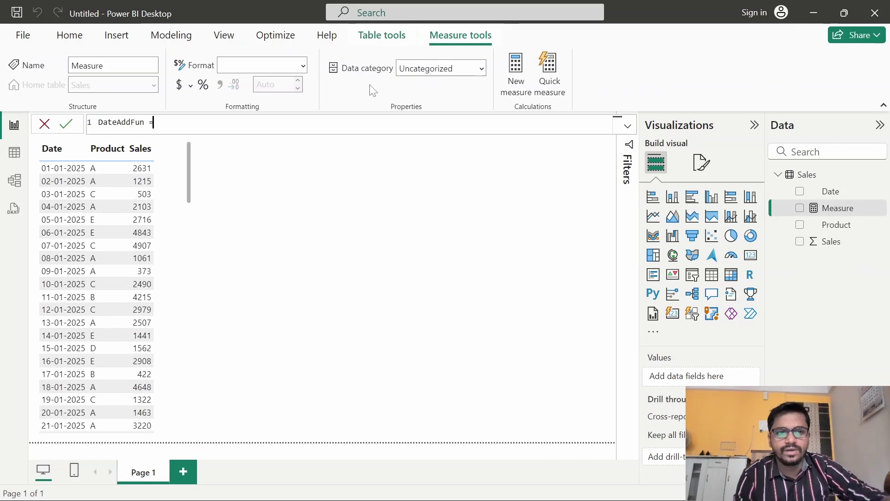
{"action": "type", "text": "datea"}
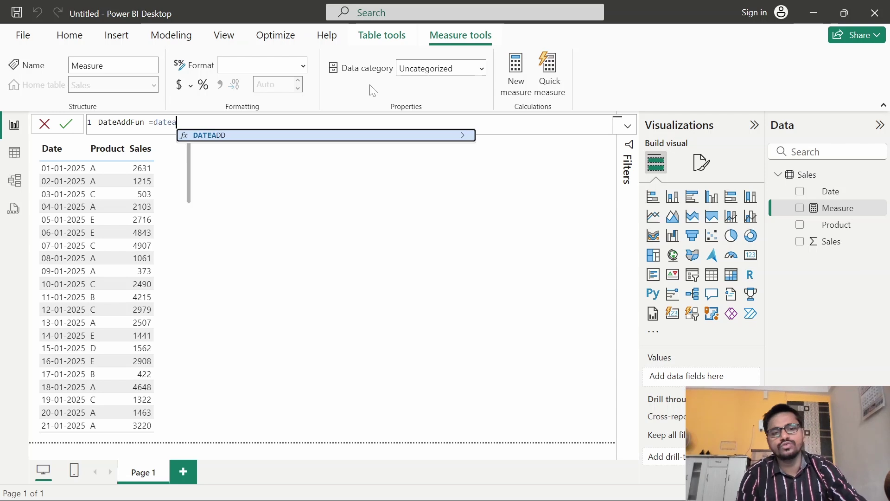
{"action": "left_click", "coordinate": [228, 139]}
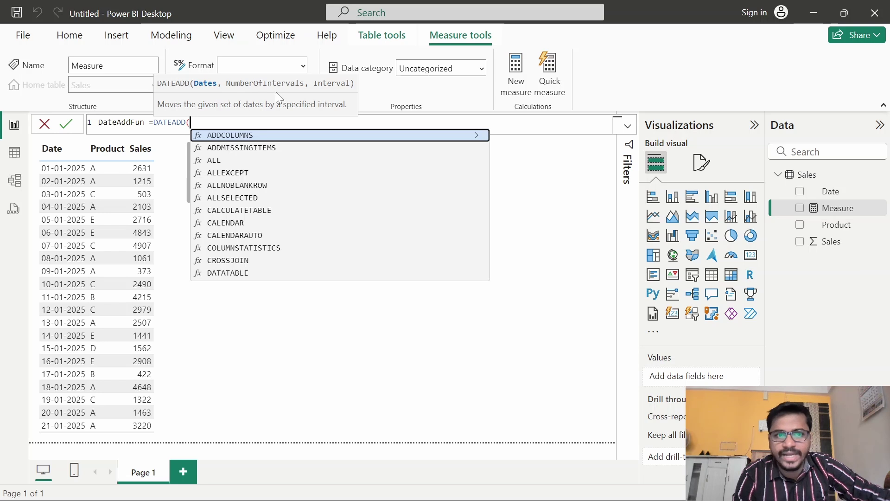
{"action": "key", "text": "BackSpace"}
{"action": "key", "text": "BackSpace"}
{"action": "key", "text": "BackSpace"}
{"action": "key", "text": "BackSpace"}
{"action": "key", "text": "BackSpace"}
{"action": "key", "text": "BackSpace"}
{"action": "key", "text": "BackSpace"}
{"action": "key", "text": "BackSpace"}
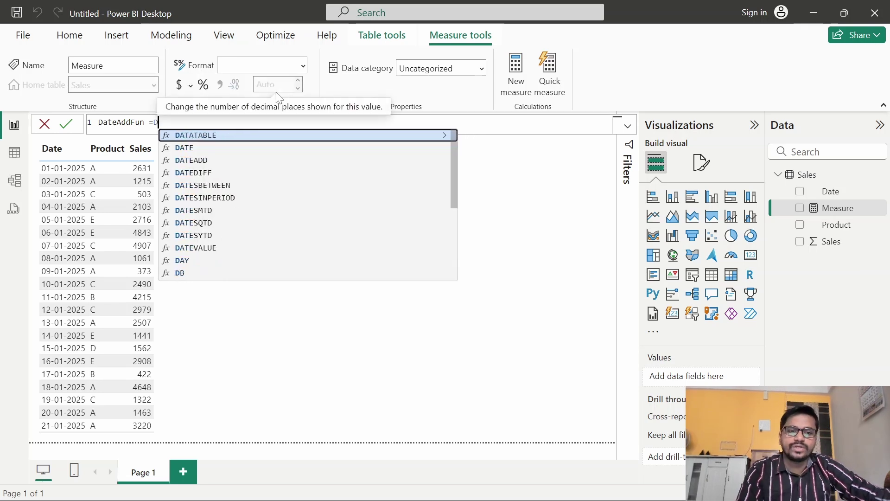
Begin the DateAddFun formula with CALCULATE, using SUM(Sales[Sales]) as its expression.
{"action": "type", "text": "cl"}
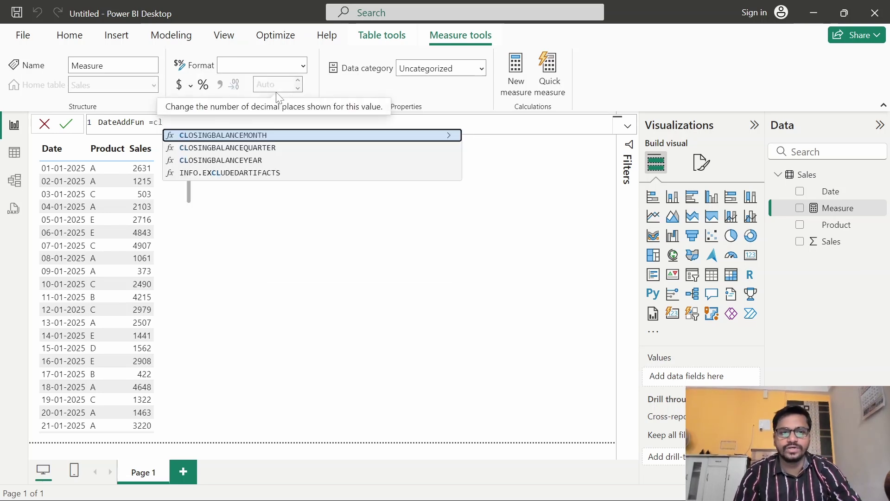
{"action": "key", "text": "BackSpace"}
{"action": "type", "text": "alcu"}
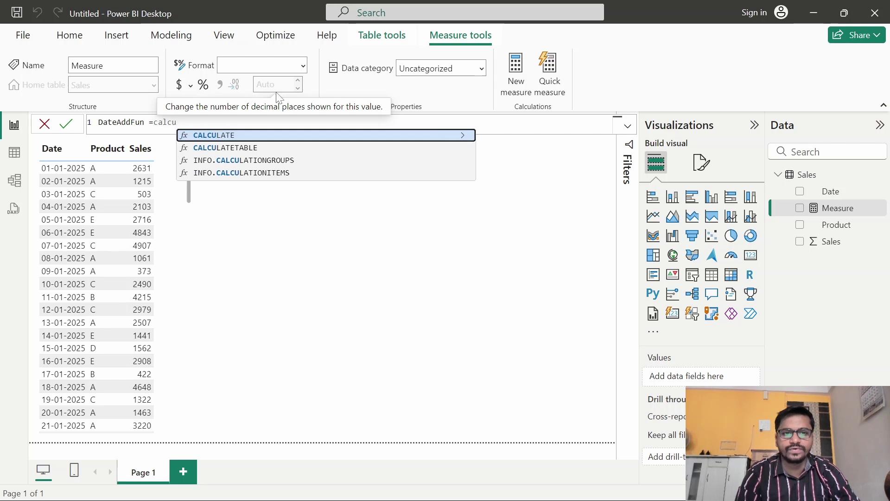
{"action": "left_click", "coordinate": [223, 138]}
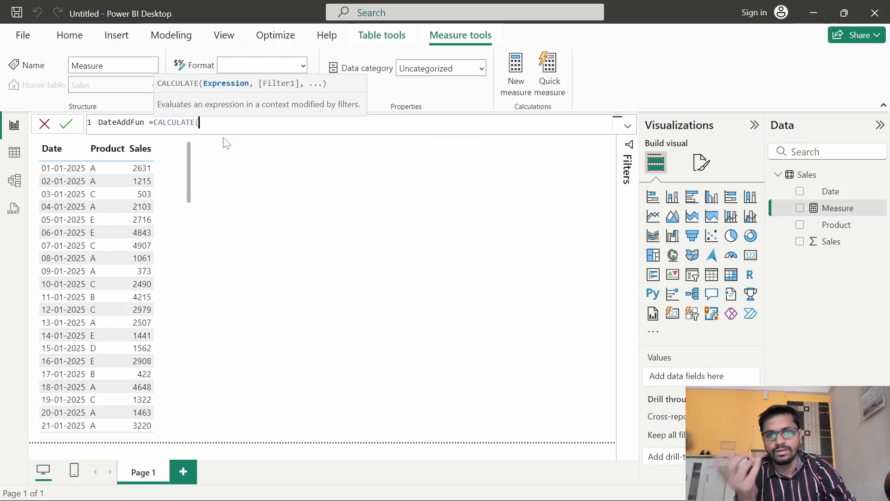
{"action": "type", "text": "sum"}
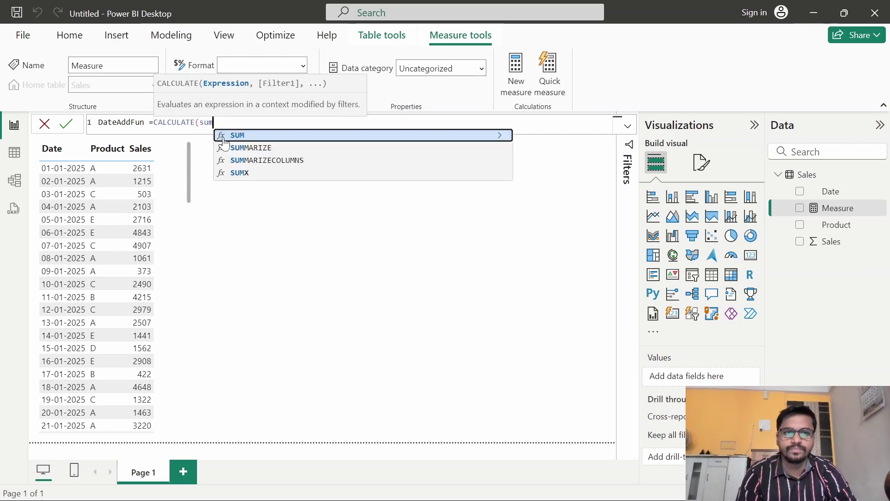
{"action": "key", "text": "Tab"}
{"action": "type", "text": "sal"}
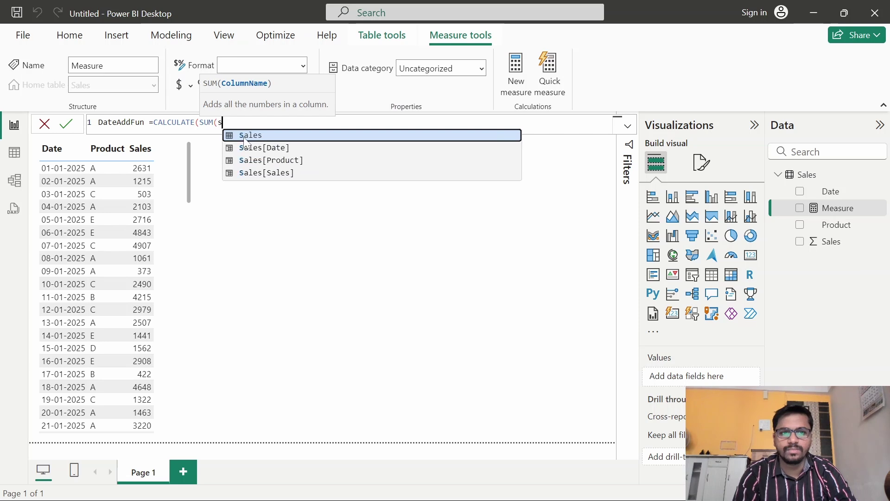
{"action": "left_click", "coordinate": [284, 173]}
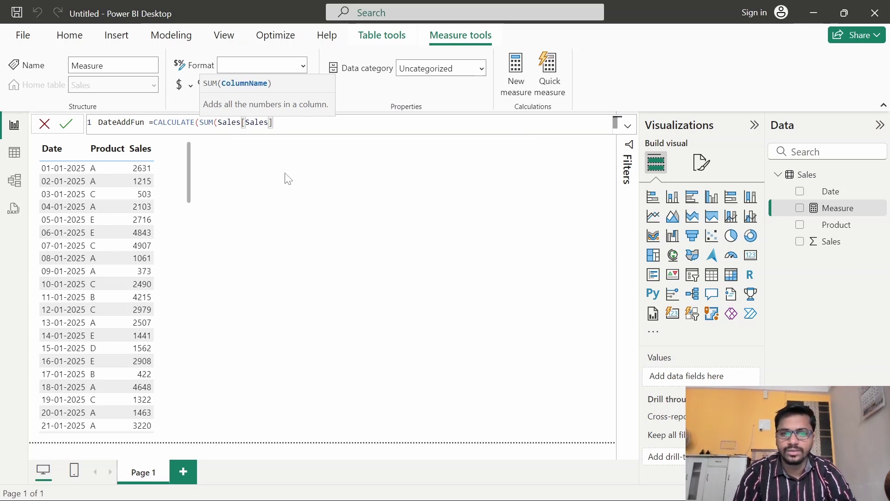
{"action": "type", "text": "),"}
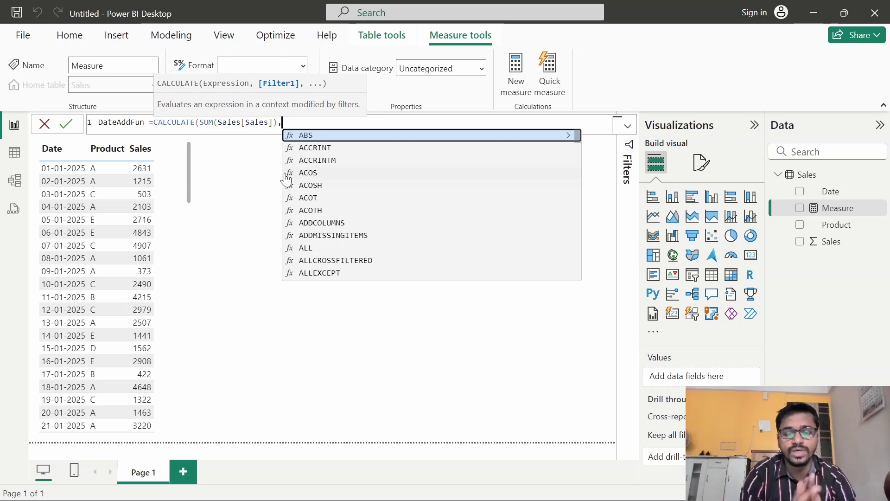
Add DATEADD(Sales[Date],-1,MONTH) as the CALCULATE filter and commit the DateAddFun measure.
{"action": "type", "text": "dateadd"}
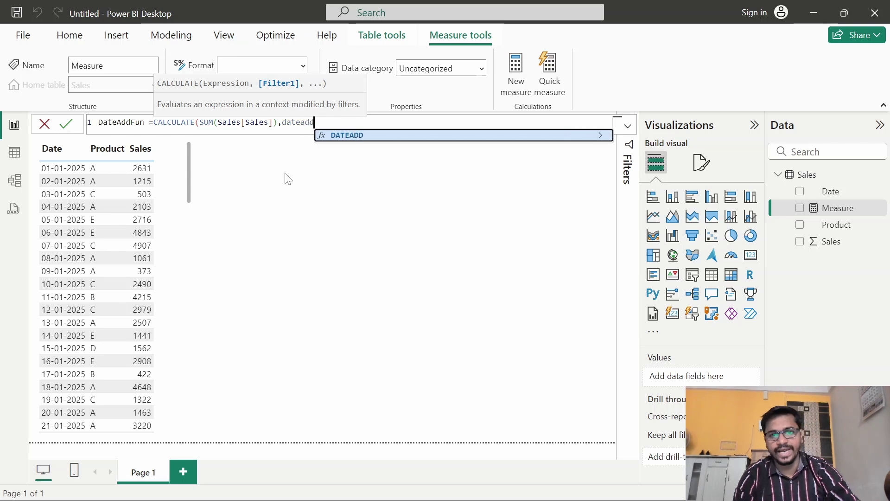
{"action": "left_click", "coordinate": [358, 136]}
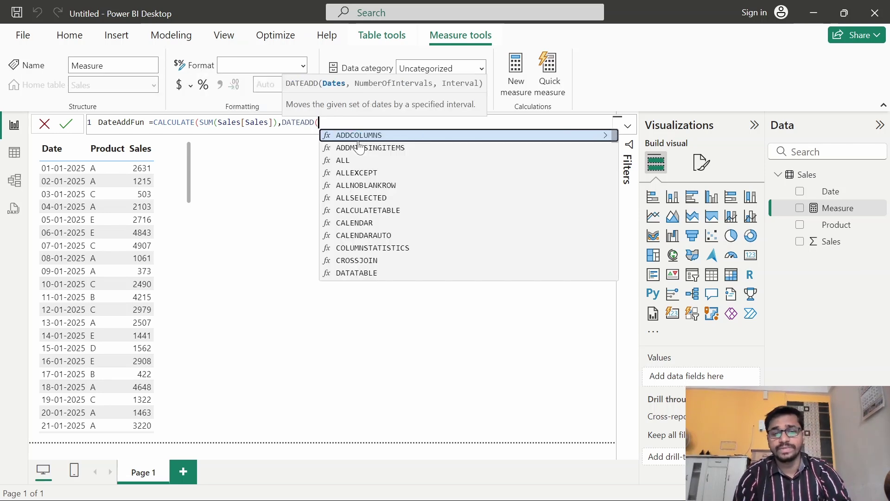
{"action": "type", "text": "date"}
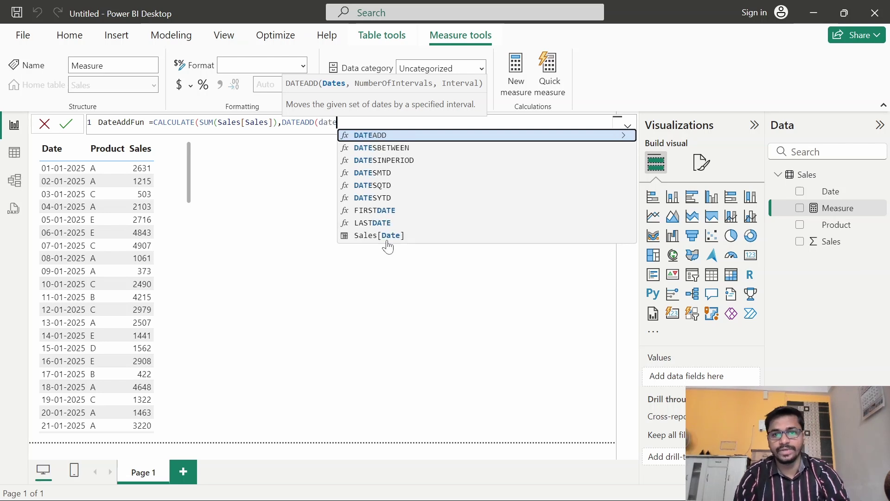
{"action": "left_click", "coordinate": [386, 237]}
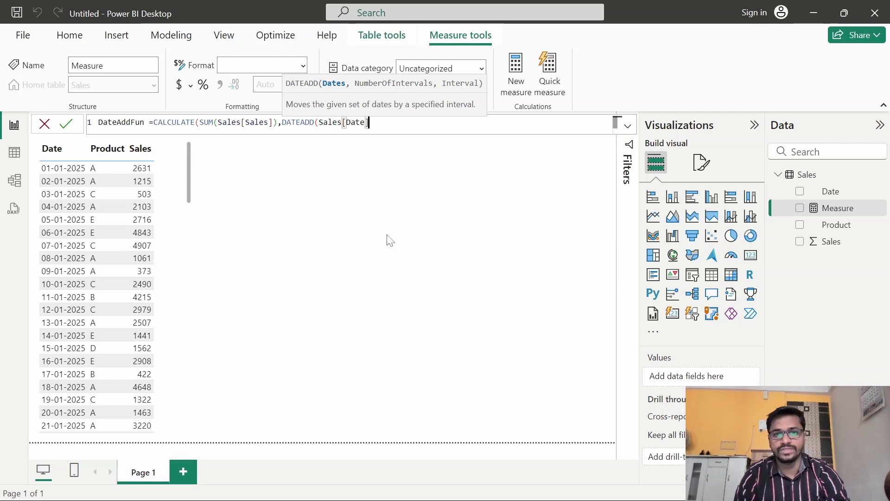
{"action": "type", "text": ","}
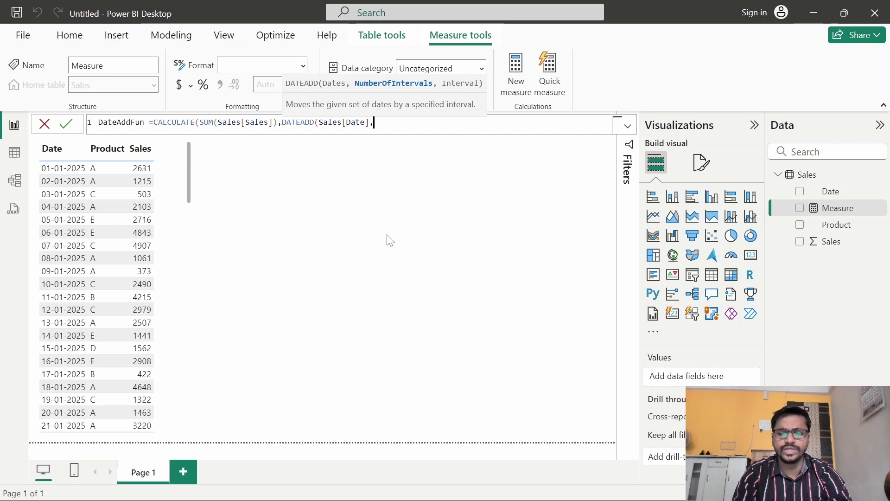
{"action": "type", "text": "-"}
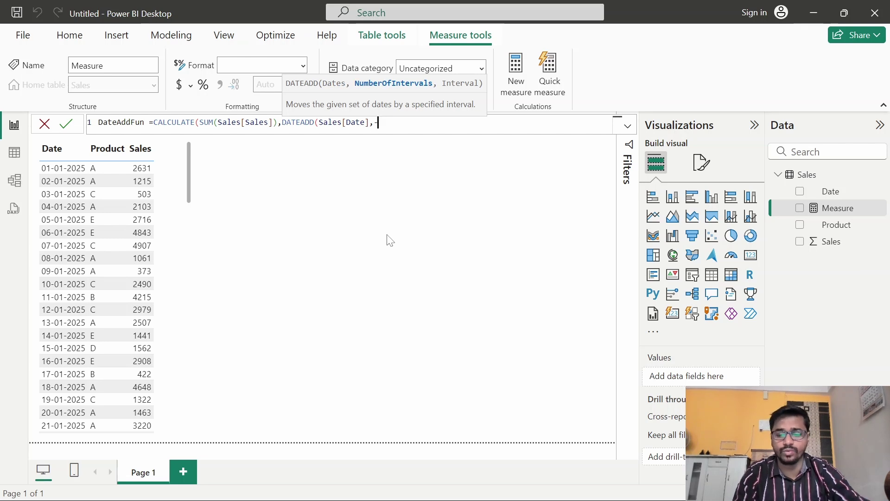
{"action": "type", "text": "1,"}
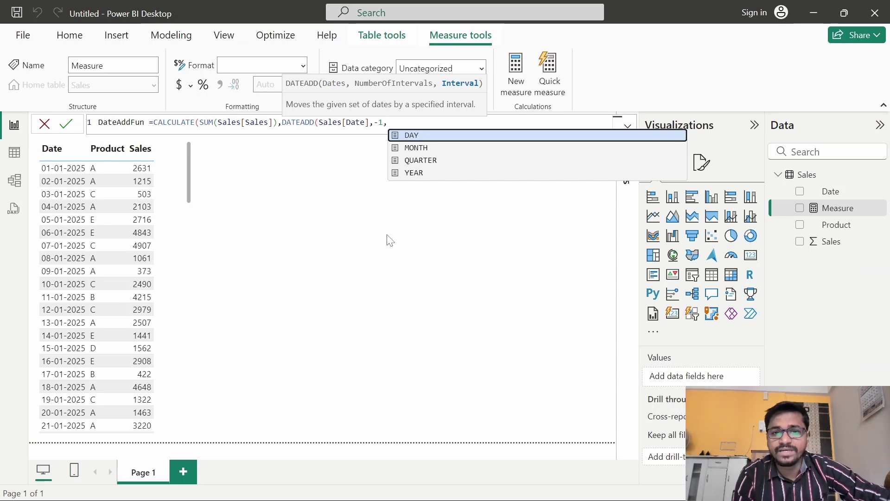
{"action": "key", "text": "Down"}
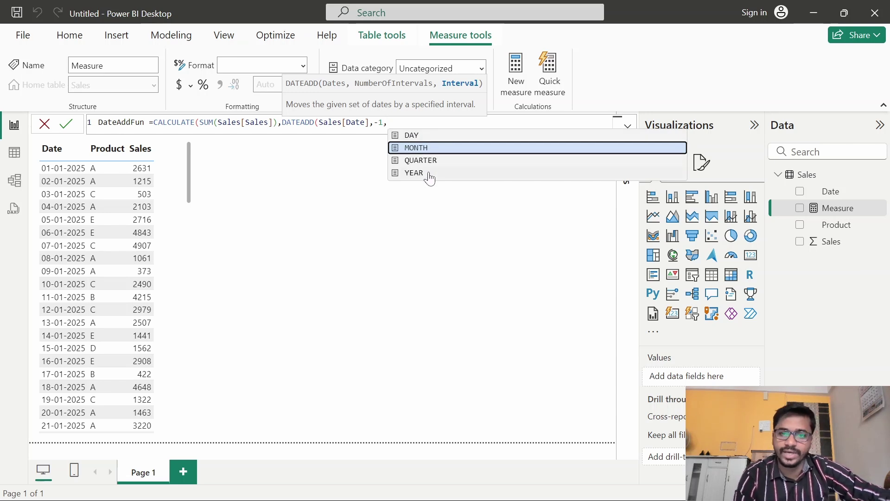
{"action": "left_click", "coordinate": [425, 148]}
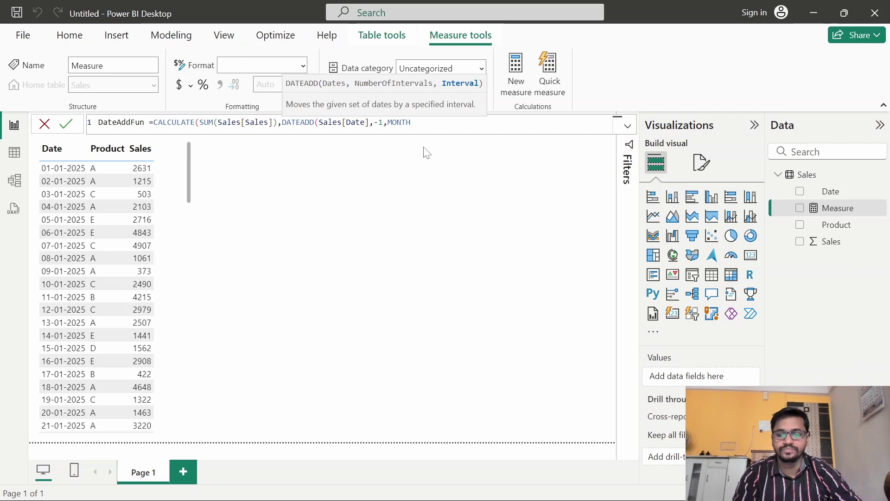
{"action": "type", "text": ")"}
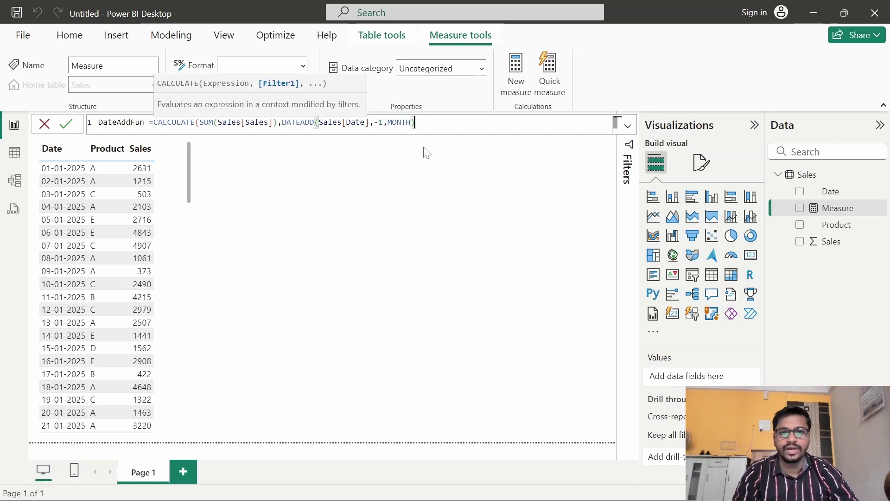
{"action": "type", "text": ")"}
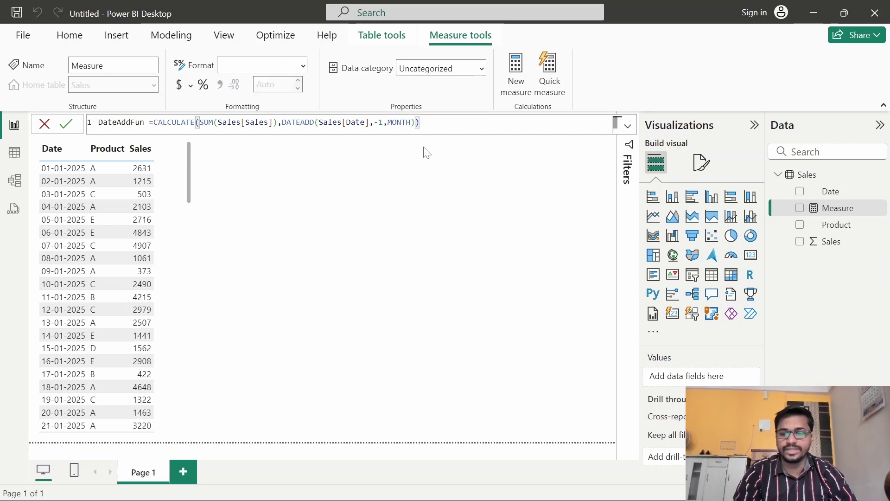
{"action": "key", "text": "Return"}
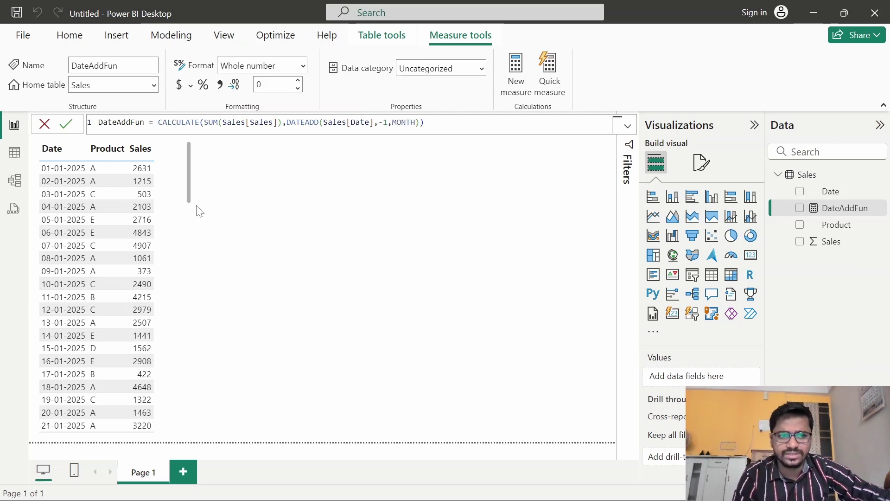
Add the DateAddFun measure as a column to the table visual with Date, Product and Sales.
{"action": "left_click", "coordinate": [173, 214]}
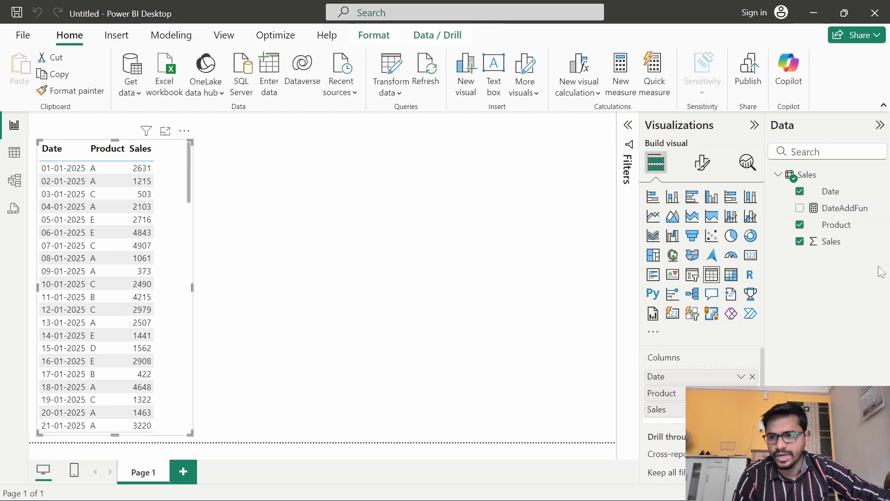
{"action": "left_click_drag", "start_coordinate": [834, 215], "coordinate": [549, 424]}
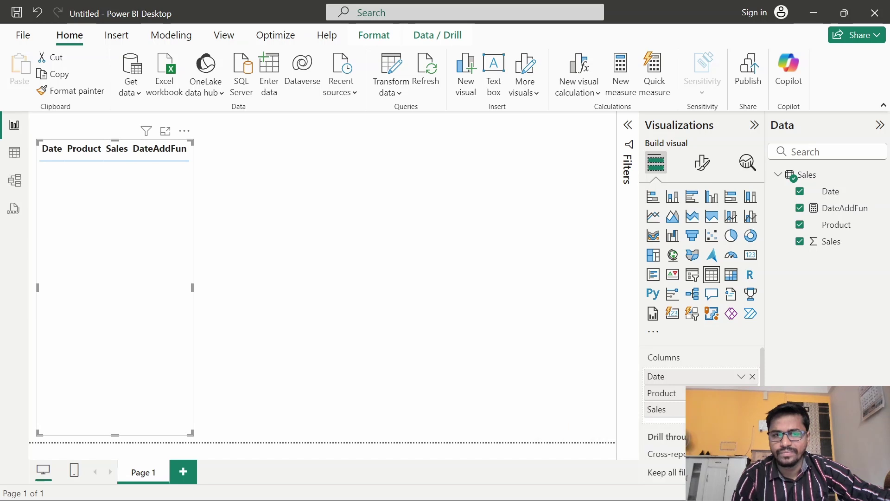
Create a new calculated table in the table view and name it DateTable in its formula.
{"action": "left_click", "coordinate": [15, 153]}
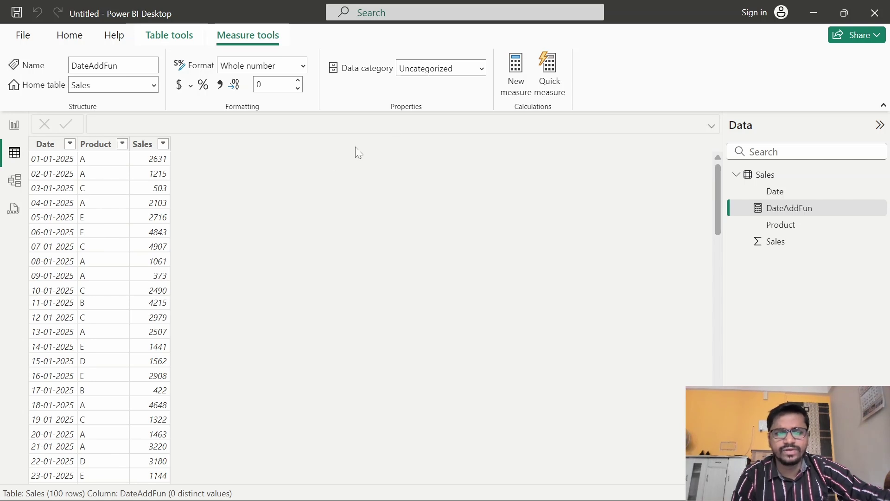
{"action": "left_click", "coordinate": [180, 43]}
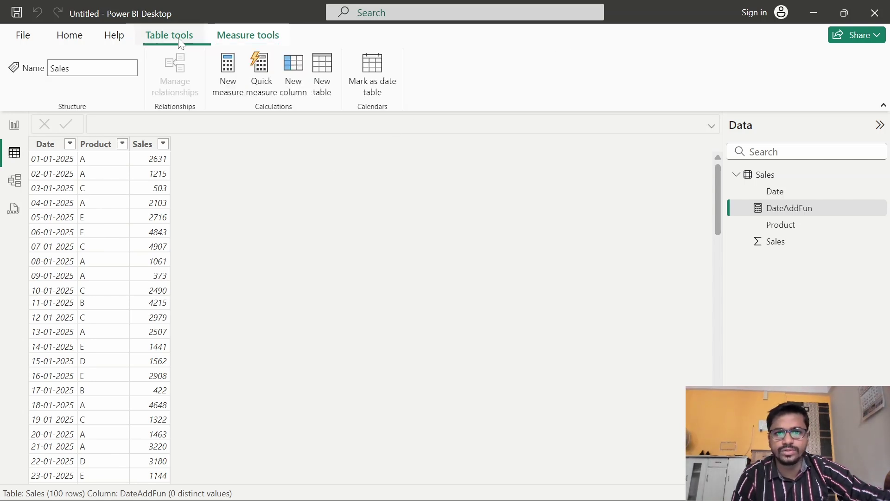
{"action": "left_click", "coordinate": [332, 91]}
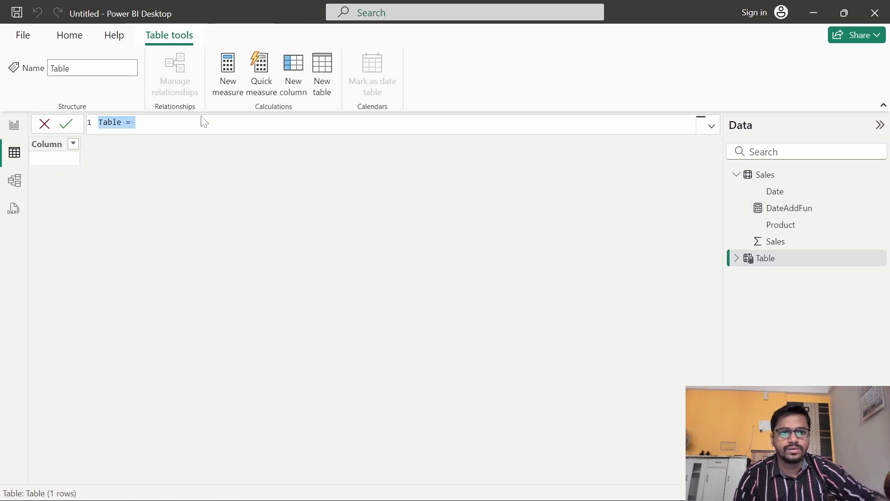
{"action": "type", "text": "Date"}
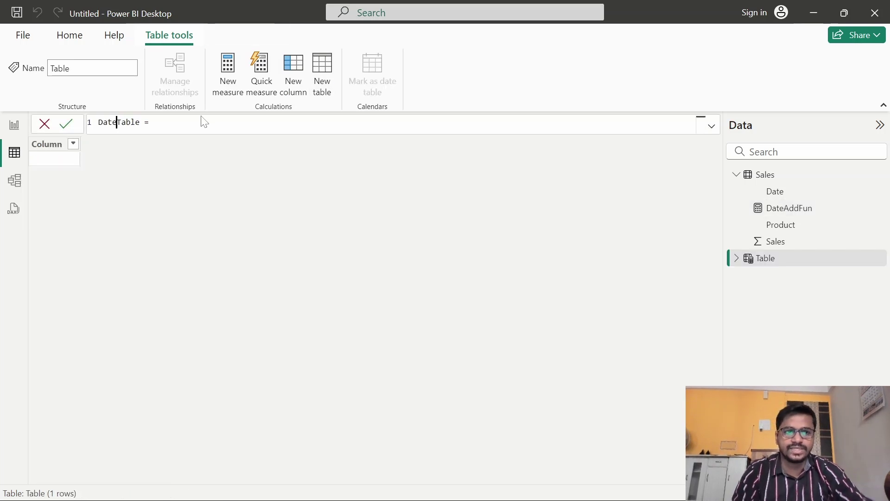
{"action": "key", "text": "Right"}
{"action": "key", "text": "Right"}
{"action": "key", "text": "Right"}
{"action": "key", "text": "Right"}
{"action": "key", "text": "Right"}
{"action": "key", "text": "Right"}
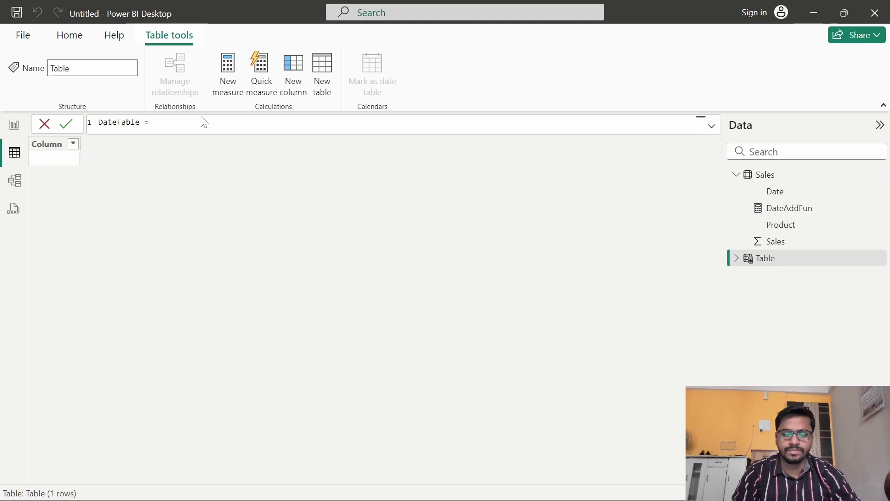
Define DateTable as CALENDAR(DATE(2025,1,1),DATE(2025,12,31)) and commit the formula.
{"action": "type", "text": "CALENDAR("}
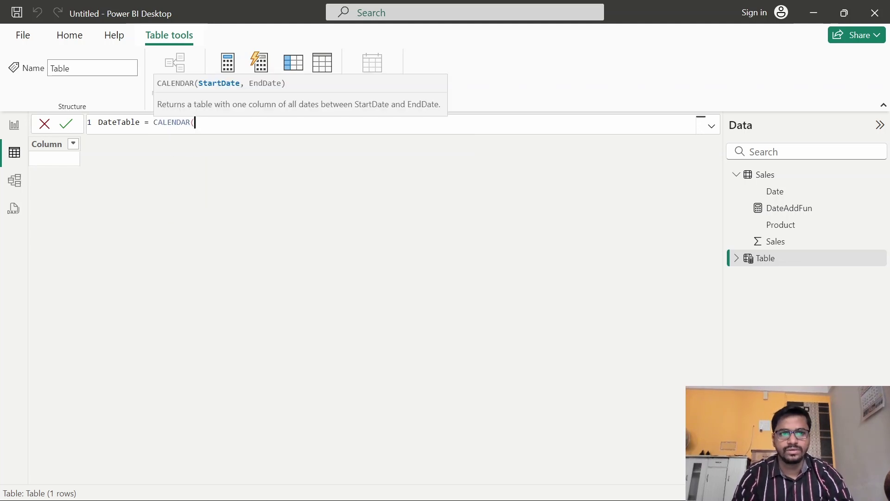
{"action": "type", "text": "DATE("}
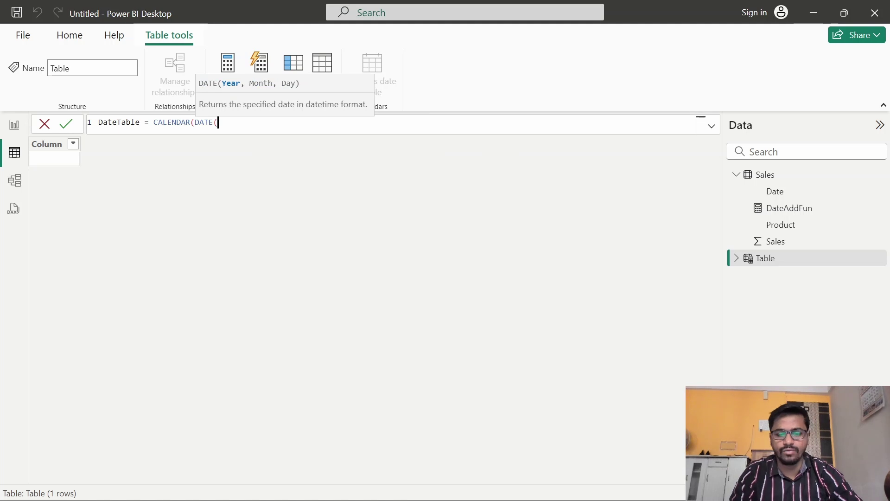
{"action": "type", "text": "1"}
{"action": "type", "text": "2025,1,1"}
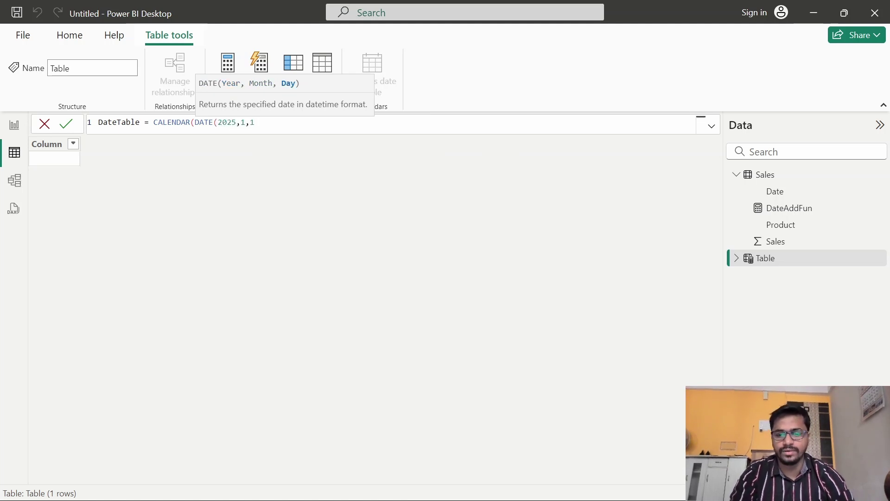
{"action": "type", "text": "),DATE(2"}
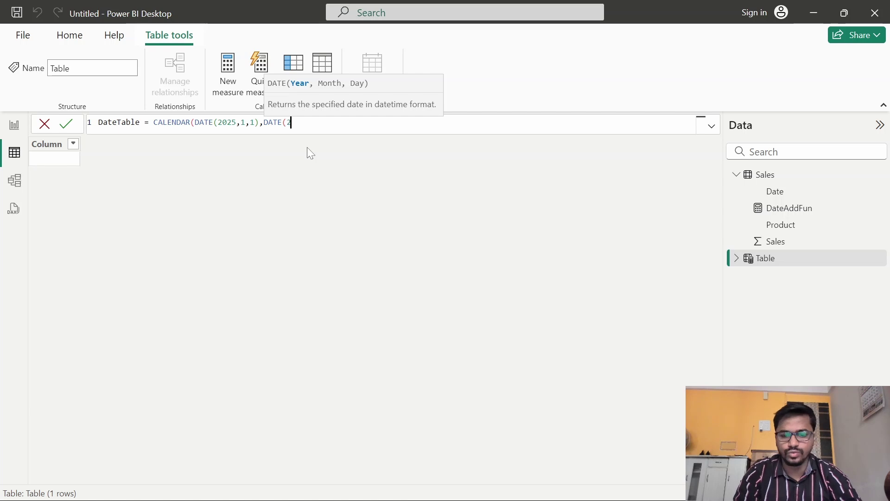
{"action": "type", "text": "025,"}
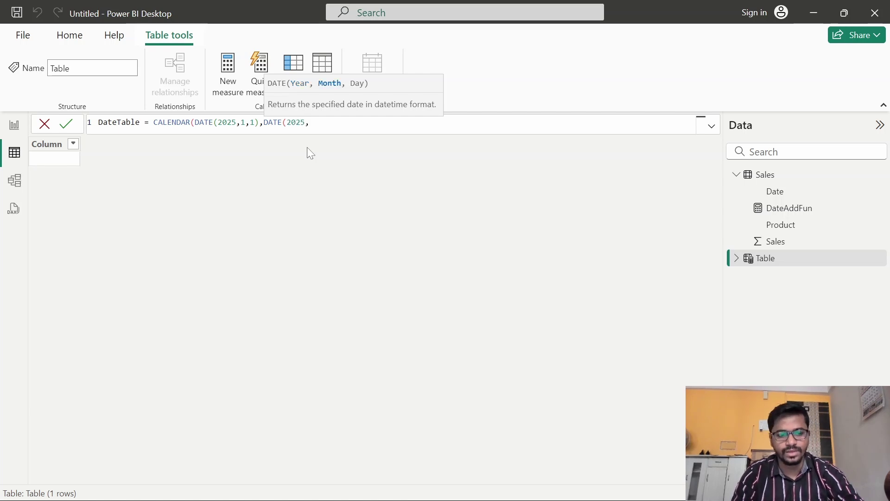
{"action": "type", "text": "12,3"}
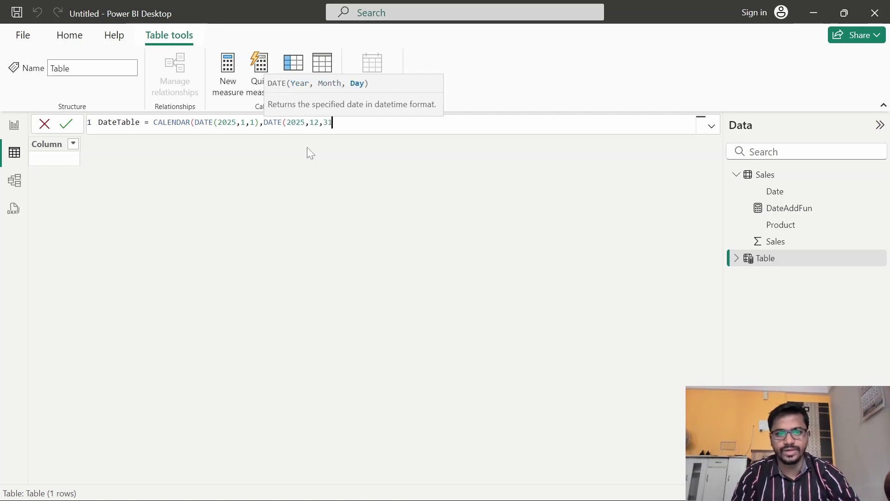
{"action": "type", "text": "1)"}
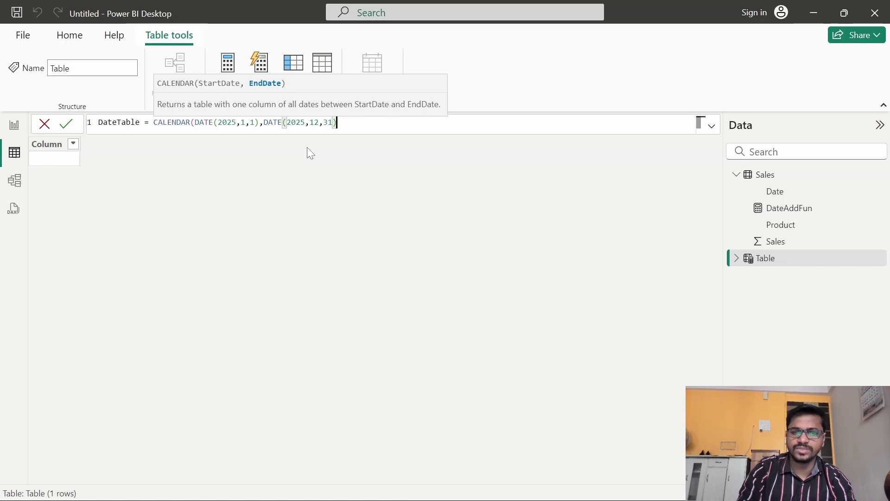
{"action": "type", "text": ")"}
{"action": "key", "text": "Return"}
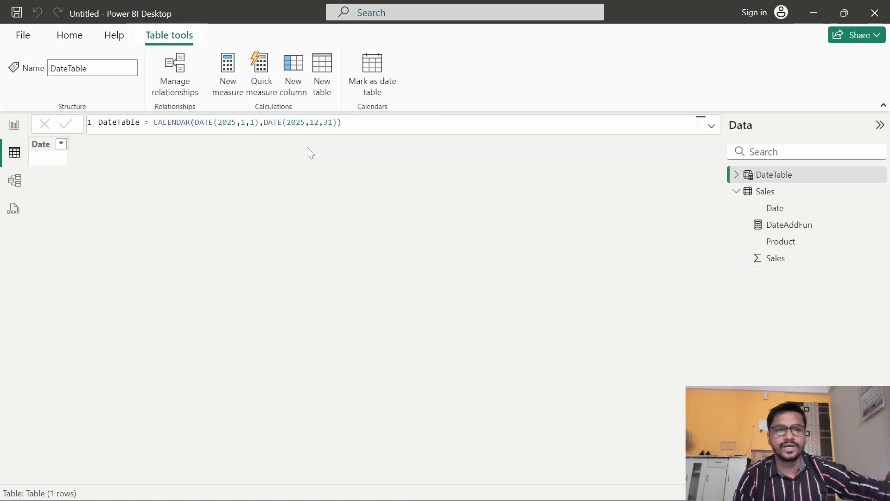
Set the format of DateTable's Date column to Short Date.
{"action": "left_click", "coordinate": [69, 144]}
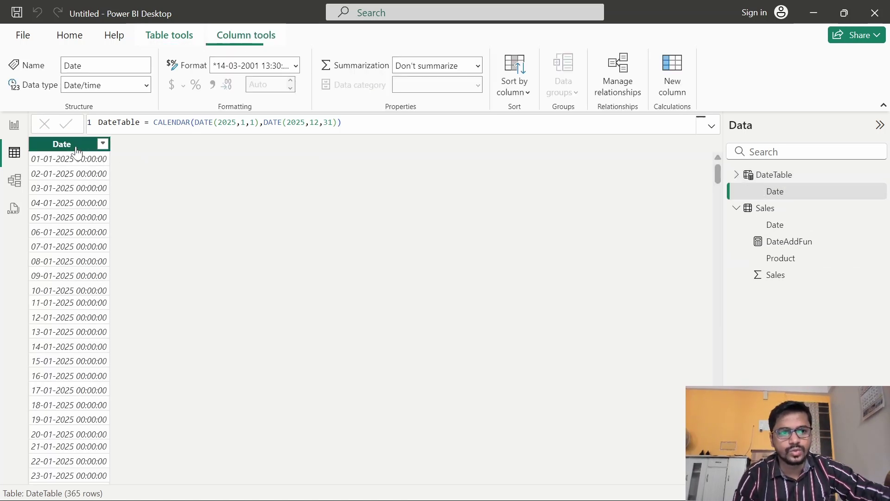
{"action": "left_click", "coordinate": [296, 65]}
{"action": "left_click", "coordinate": [280, 127]}
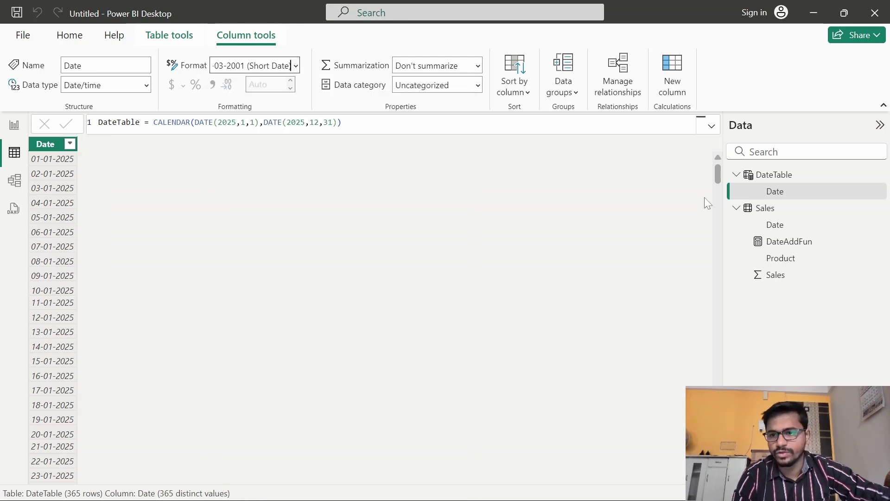
Create an active one-to-one relationship from Sales[Date] to DateTable[Date] with cross-filter direction Both, and space the two tables apart in the model.
{"action": "left_click", "coordinate": [764, 209]}
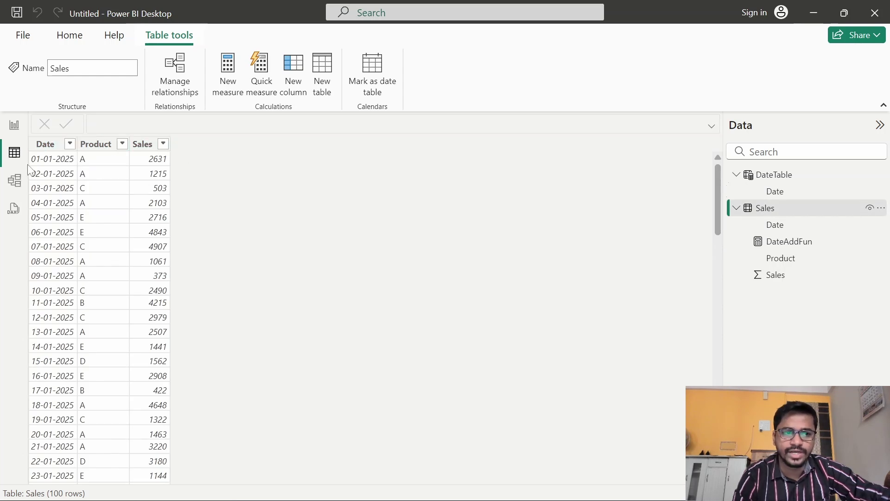
{"action": "left_click", "coordinate": [17, 182]}
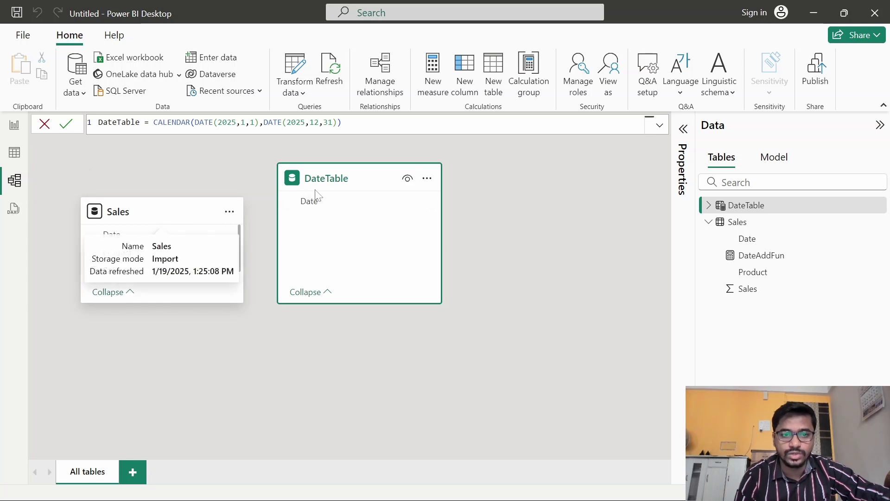
{"action": "left_click_drag", "start_coordinate": [351, 192], "coordinate": [368, 211]}
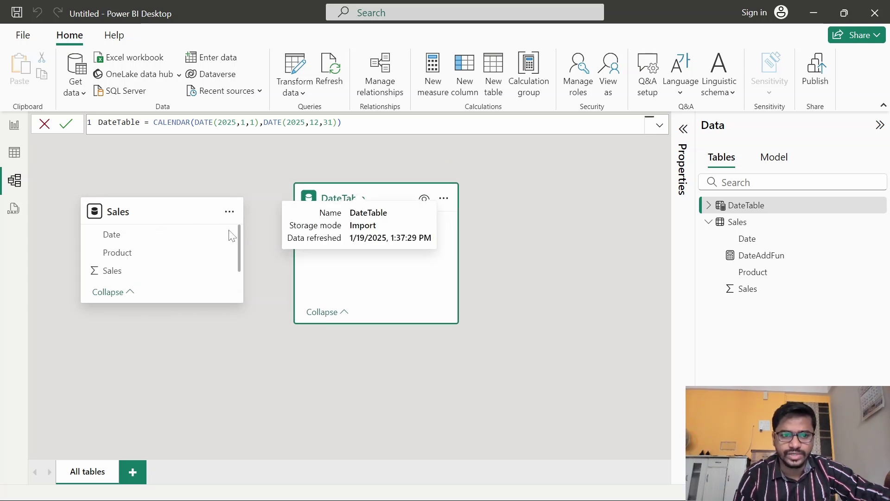
{"action": "left_click_drag", "start_coordinate": [123, 237], "coordinate": [327, 230]}
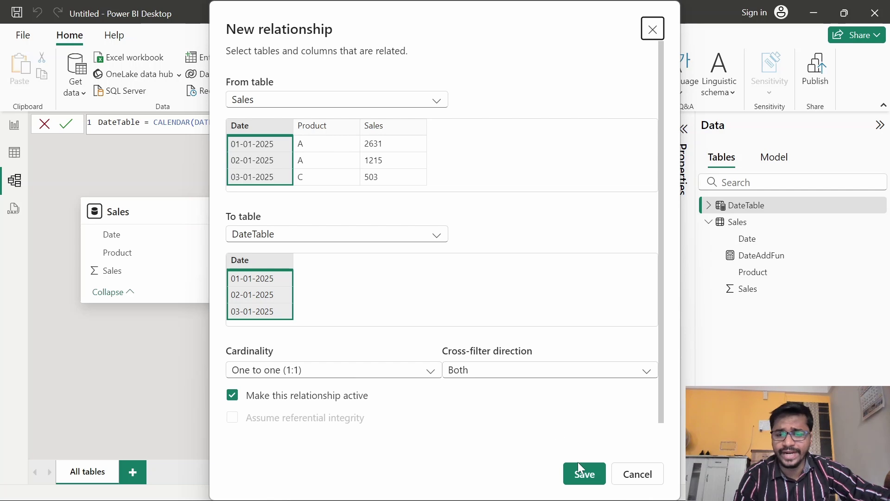
{"action": "left_click", "coordinate": [585, 482]}
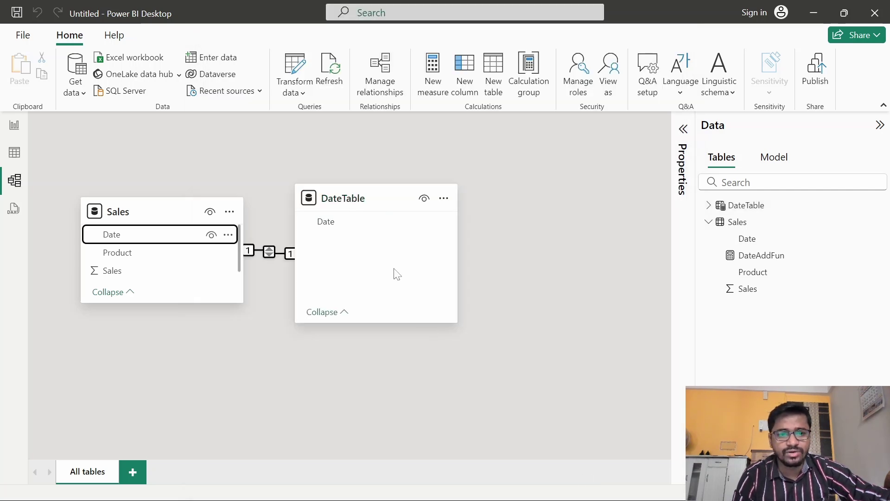
{"action": "left_click_drag", "start_coordinate": [388, 200], "coordinate": [470, 206]}
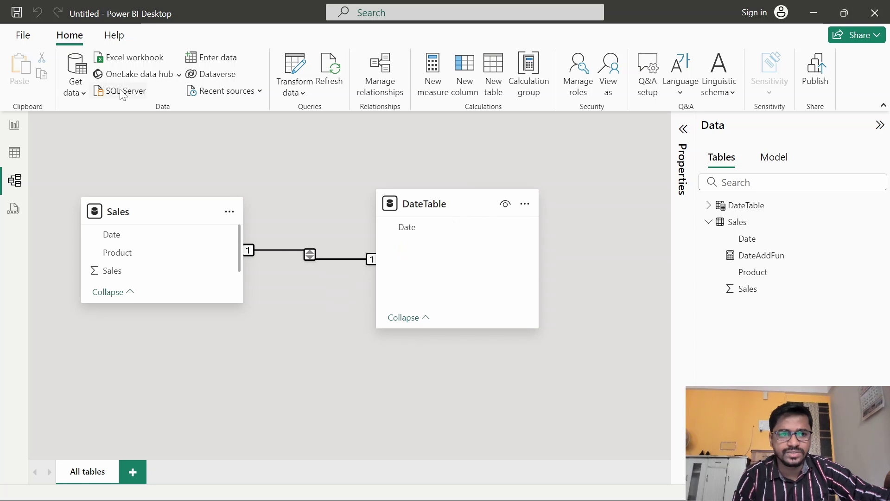
Widen the table visual on the report page so the whole DateAddFun column fits, and review its rows.
{"action": "left_click", "coordinate": [15, 125]}
{"action": "left_click_drag", "start_coordinate": [845, 225], "coordinate": [665, 426]}
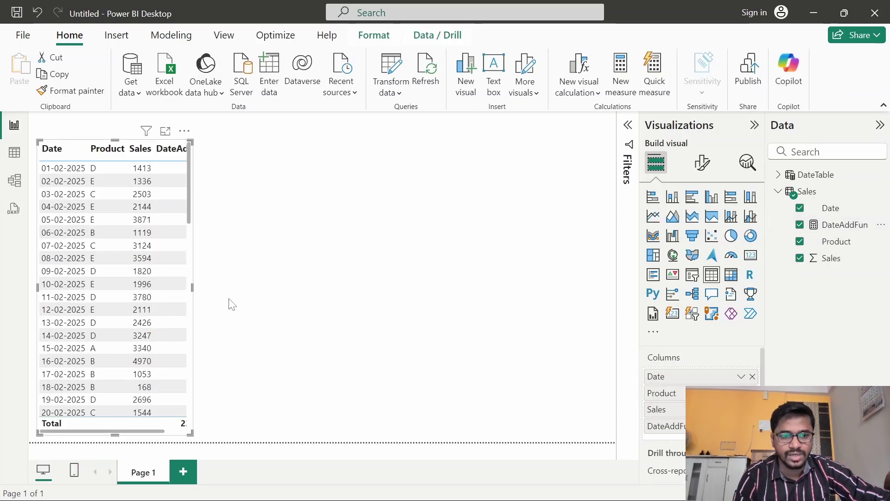
{"action": "left_click_drag", "start_coordinate": [191, 287], "coordinate": [273, 289]}
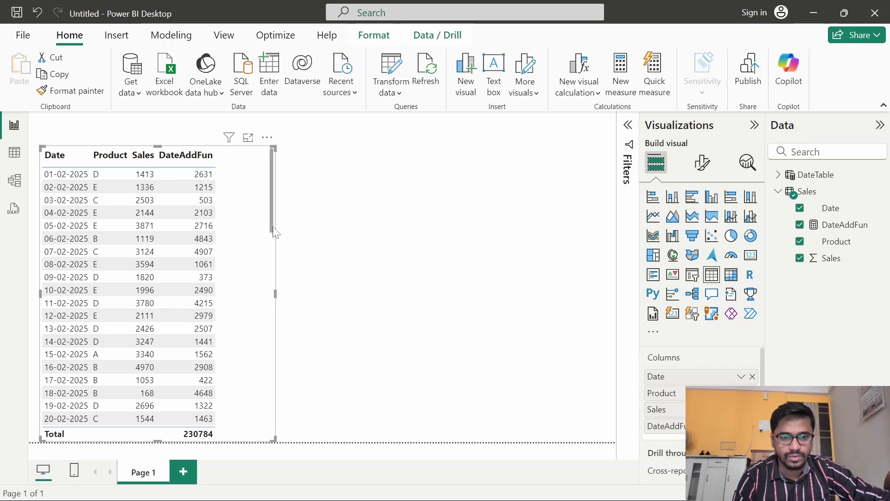
{"action": "scroll", "coordinate": [264, 241], "scroll_direction": "down", "scroll_amount": 4}
{"action": "scroll", "coordinate": [267, 283], "scroll_direction": "down", "scroll_amount": 4}
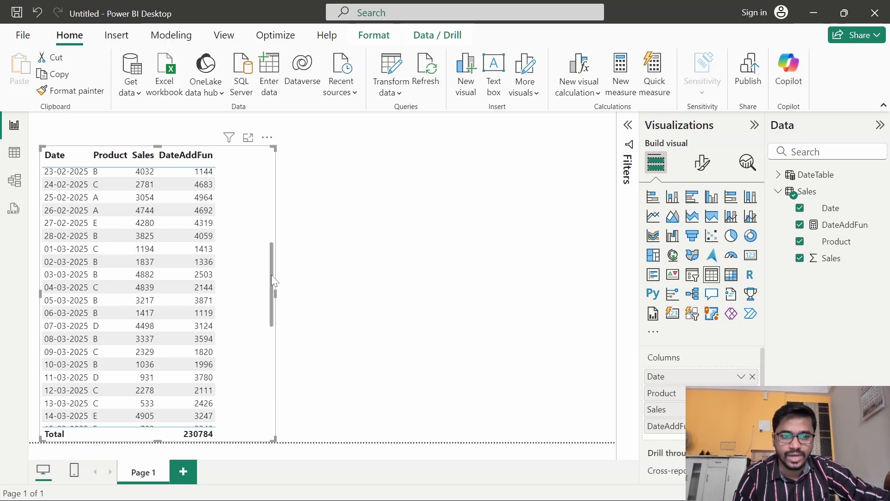
{"action": "left_click_drag", "start_coordinate": [272, 280], "coordinate": [271, 187]}
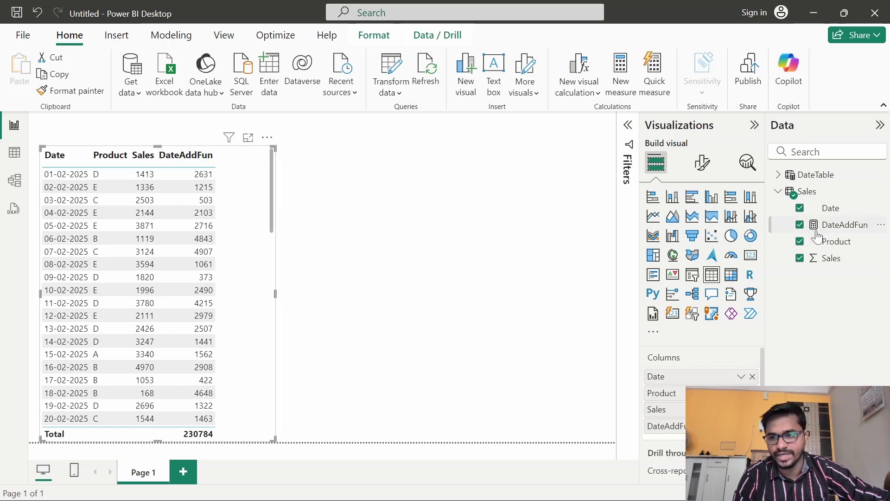
Change the DATEADD interval in the DateAddFun measure to DAY, commit it and review the rows in the table visual.
{"action": "left_click", "coordinate": [843, 229]}
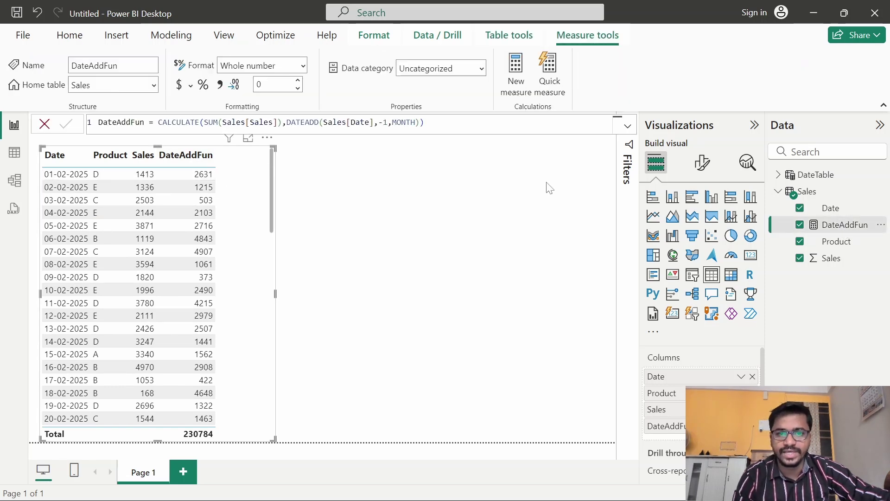
{"action": "double_click", "coordinate": [403, 122]}
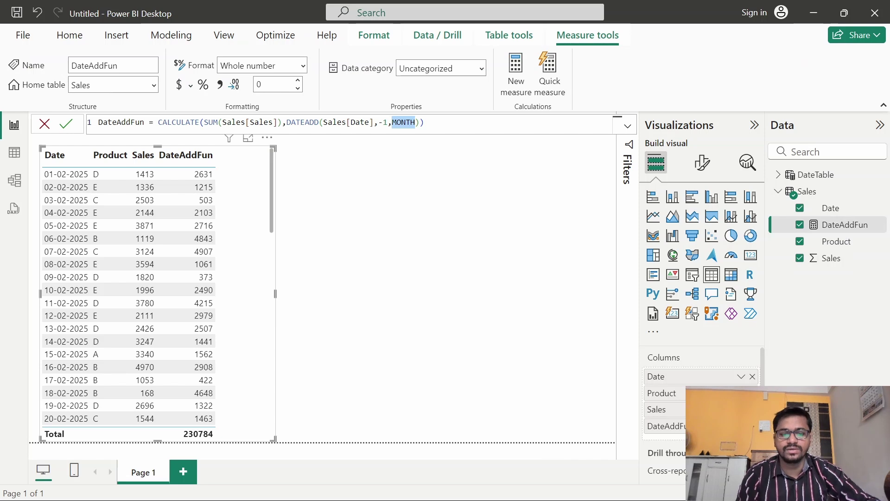
{"action": "type", "text": "da"}
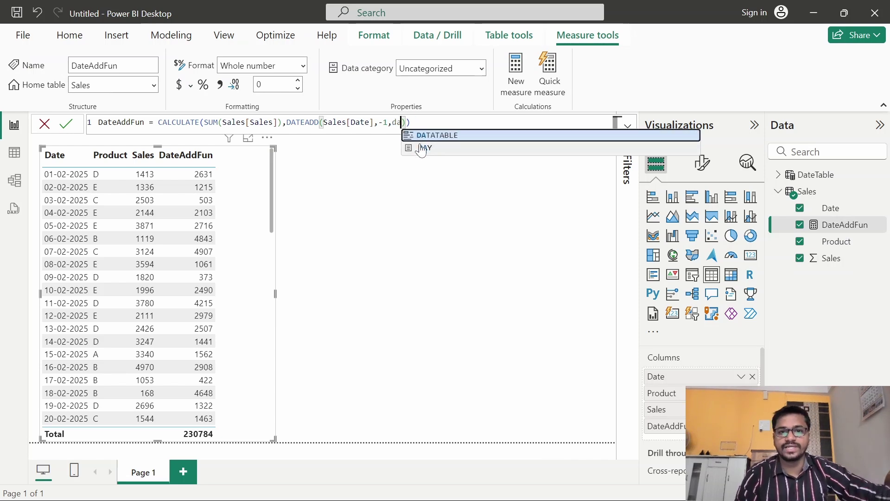
{"action": "left_click", "coordinate": [422, 148]}
{"action": "key", "text": "Return"}
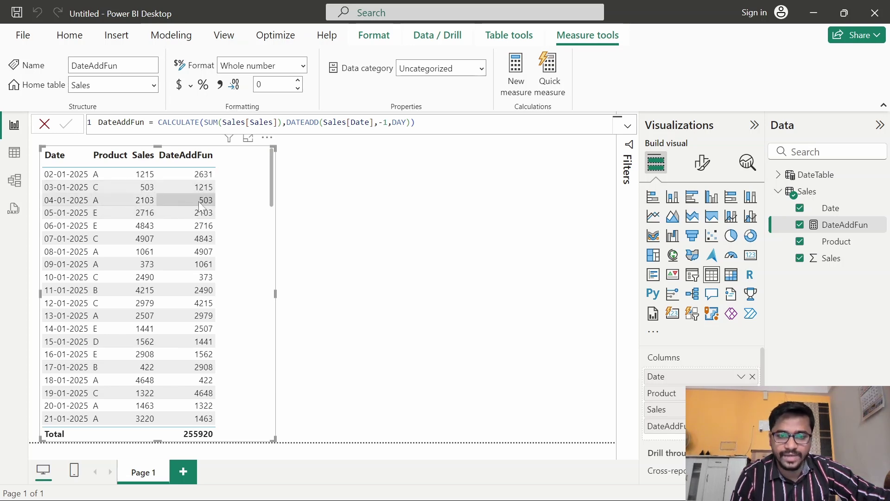
{"action": "scroll", "coordinate": [268, 153], "scroll_direction": "down", "scroll_amount": 5}
{"action": "scroll", "coordinate": [267, 147], "scroll_direction": "up", "scroll_amount": 5}
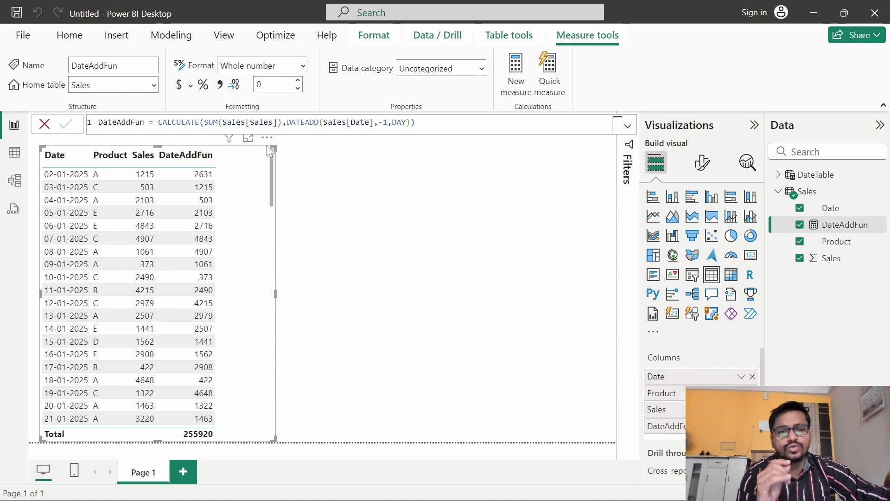